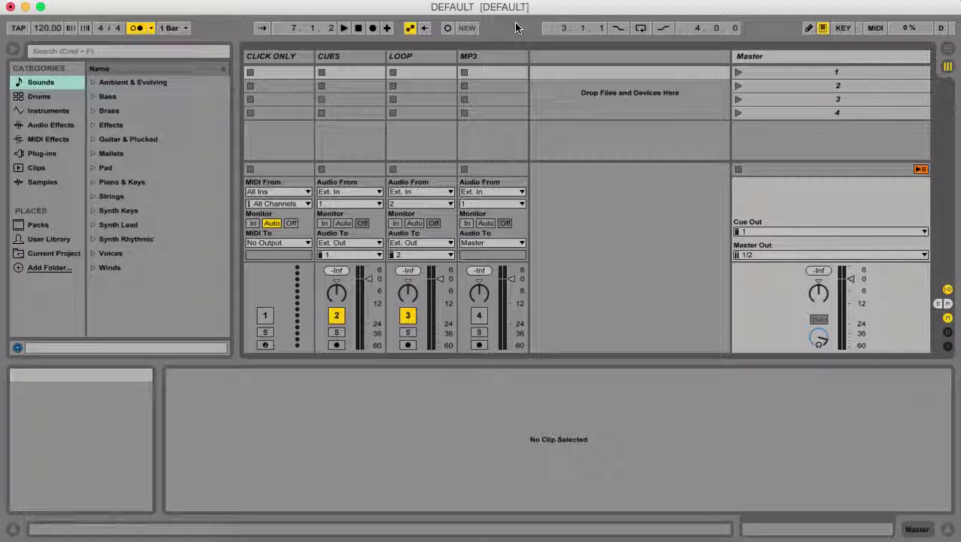
- Add the Desktop folder 'Ableton Tracks' to the browser's Places as a user folder
{"action": "left_click", "coordinate": [39, 270]}
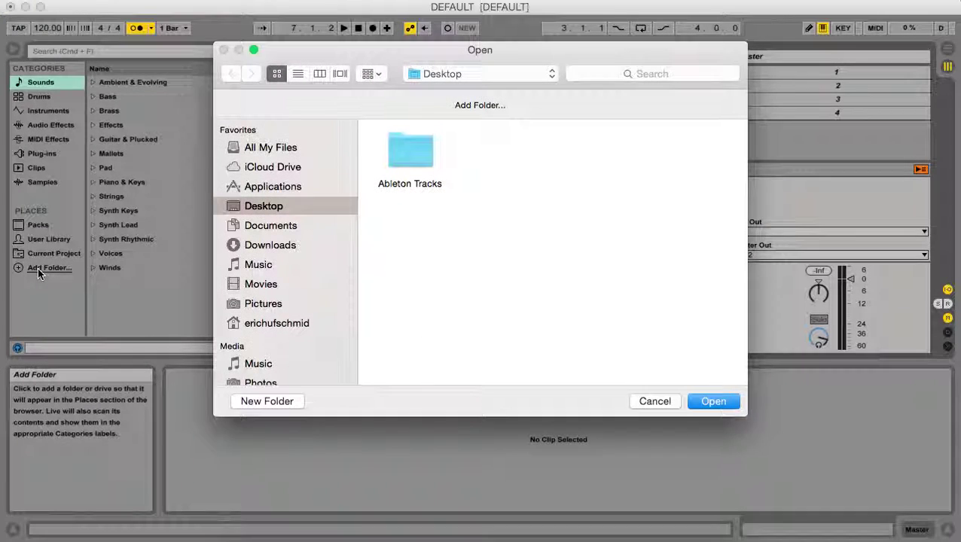
{"action": "left_click", "coordinate": [417, 153]}
{"action": "left_click", "coordinate": [706, 400]}
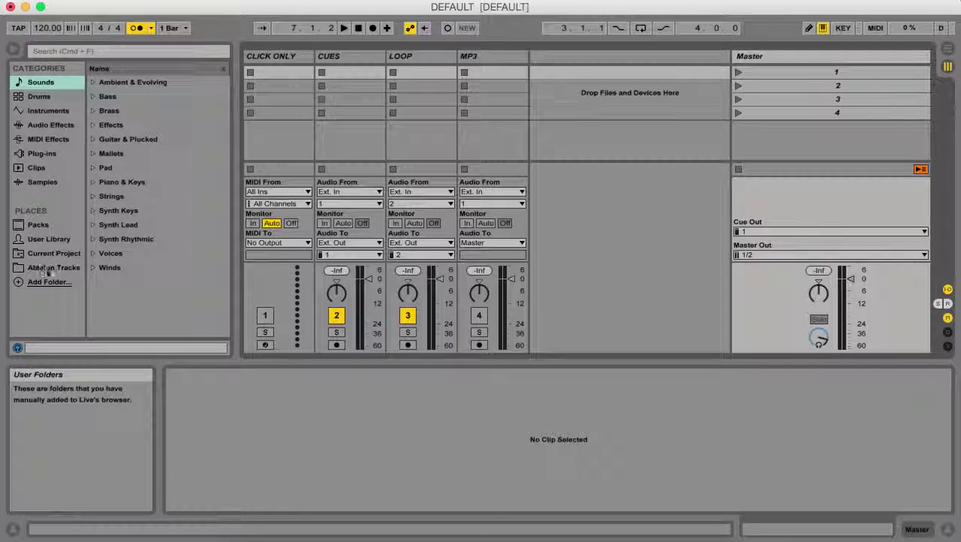
- Show the song folders in Ableton Tracks and expand 'Alive - Hillsong' to reveal its three audio files
{"action": "left_click", "coordinate": [40, 267]}
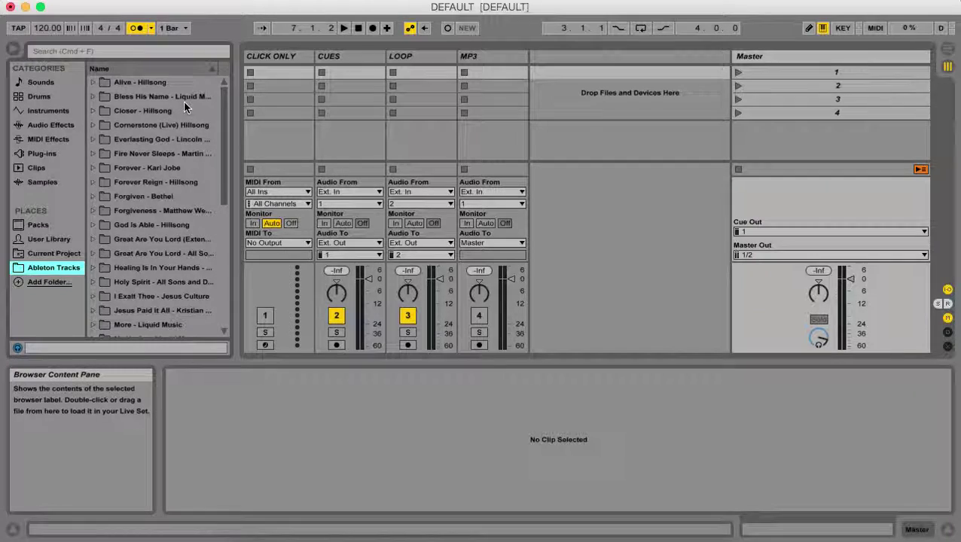
{"action": "scroll", "coordinate": [182, 106], "scroll_direction": "down", "scroll_amount": 5}
{"action": "scroll", "coordinate": [178, 115], "scroll_direction": "up", "scroll_amount": 10}
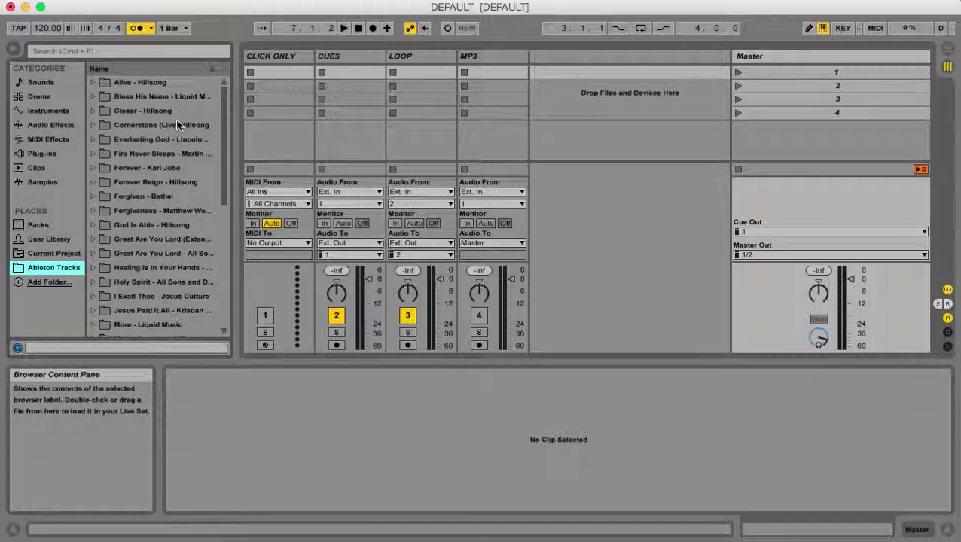
{"action": "left_click", "coordinate": [94, 83]}
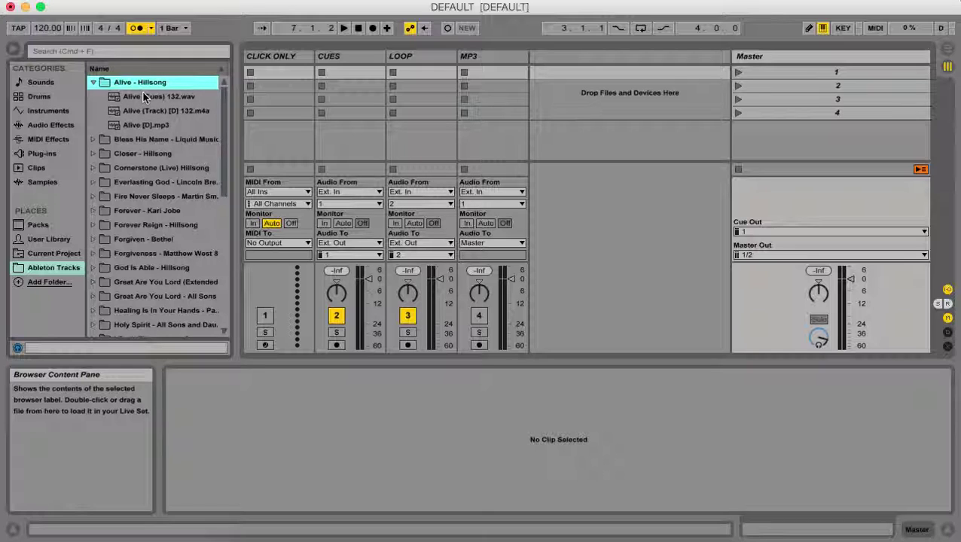
- Load Alive (Cues) 132.wav, Alive (Track) [D] 132.m4a and Alive [D].mp3 into CUES, LOOP and MP3 slot 1
{"action": "left_click_drag", "start_coordinate": [134, 100], "coordinate": [342, 76]}
{"action": "left_click_drag", "start_coordinate": [137, 111], "coordinate": [413, 73]}
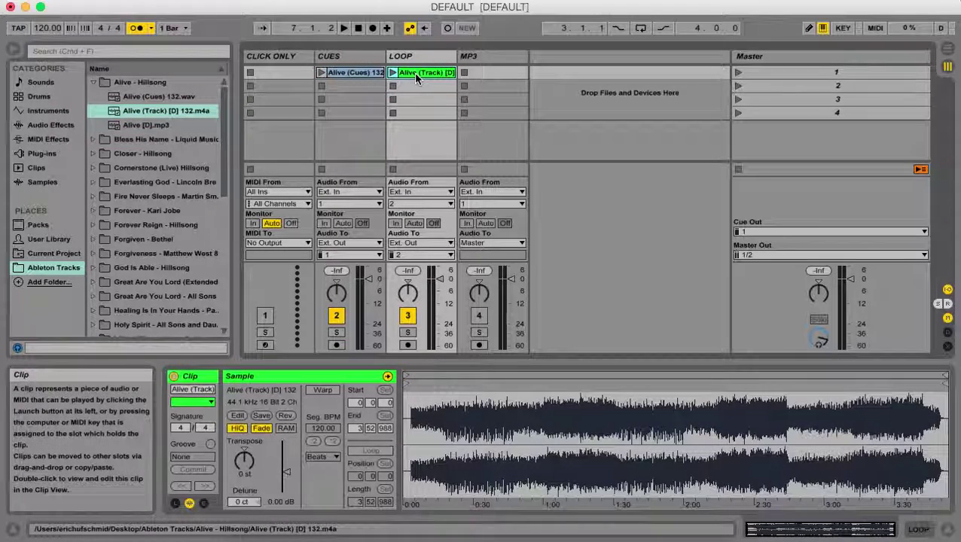
{"action": "left_click_drag", "start_coordinate": [137, 125], "coordinate": [474, 74]}
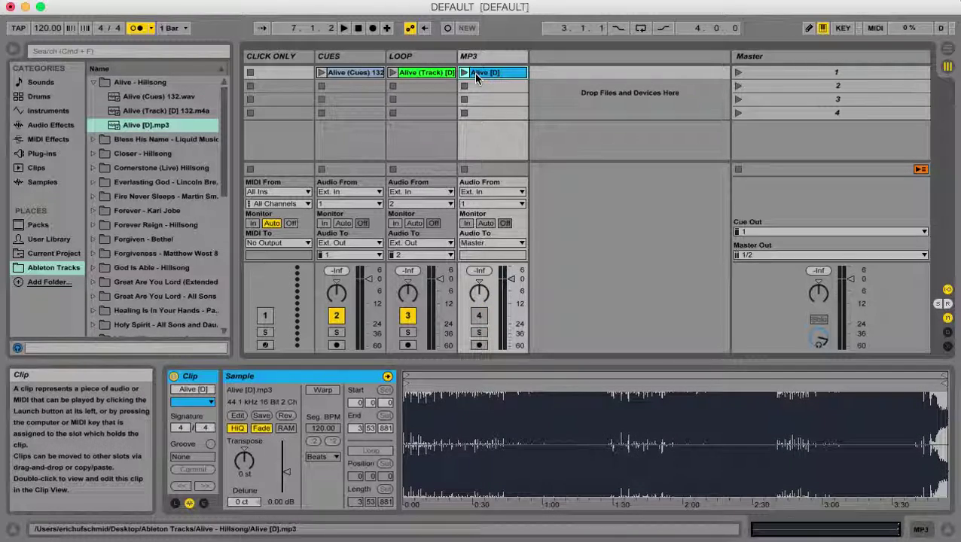
- Rename scene 1 to 'ALIVE; 132 BPM; 4/4'
{"action": "left_click", "coordinate": [833, 73]}
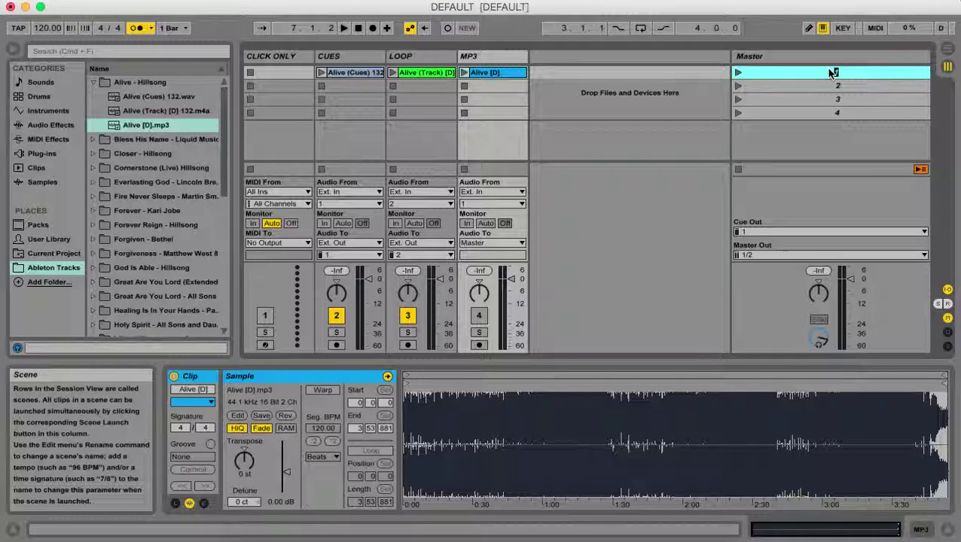
{"action": "key", "text": "super+r"}
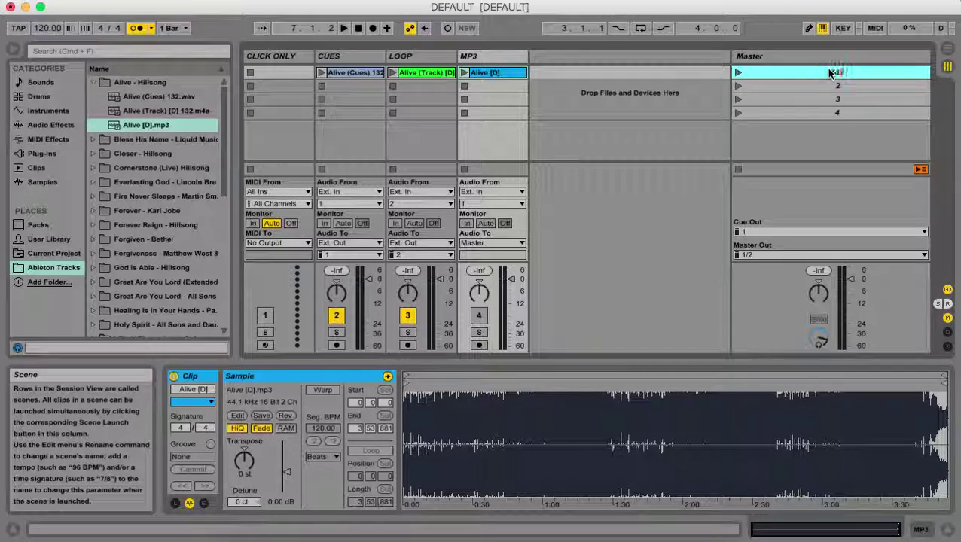
{"action": "type", "text": "ALIVE; 132"}
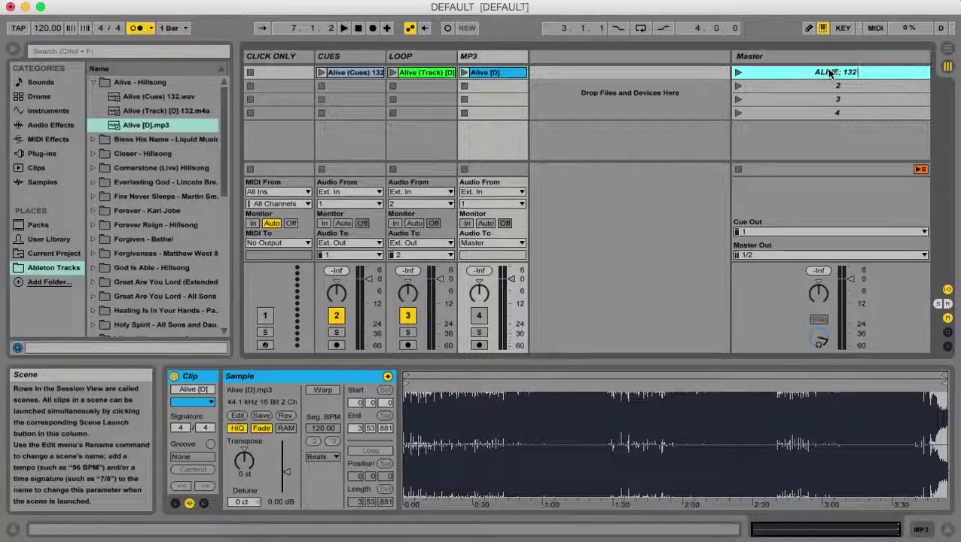
{"action": "type", "text": " BPM; 4/4"}
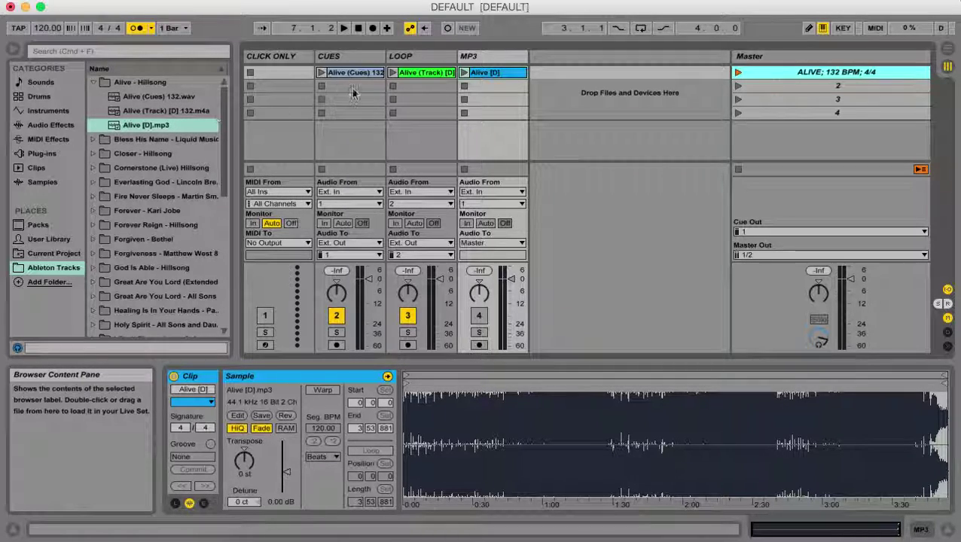
- Select the Alive (Track) loop clip together with the Alive (Cues) clip
{"action": "left_click", "coordinate": [419, 73]}
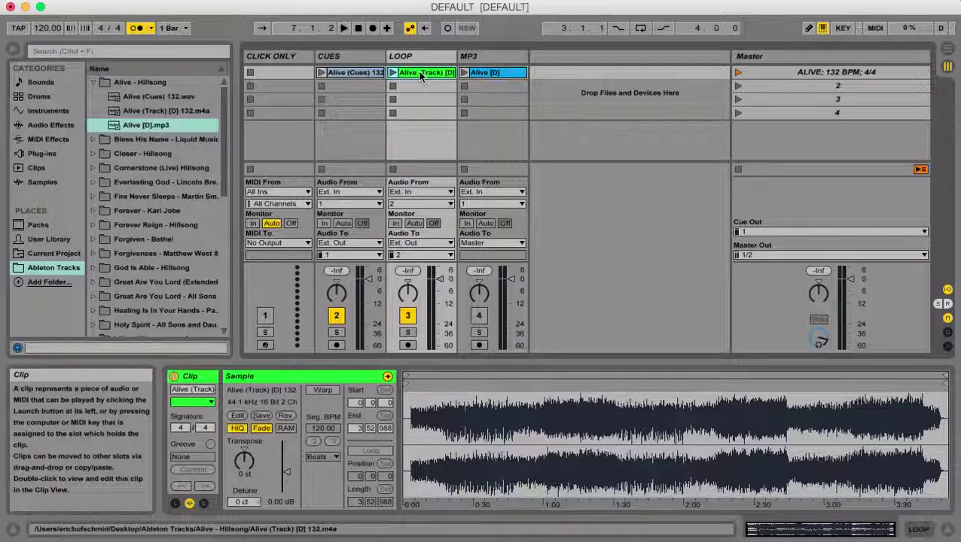
{"action": "left_click", "coordinate": [358, 73]}
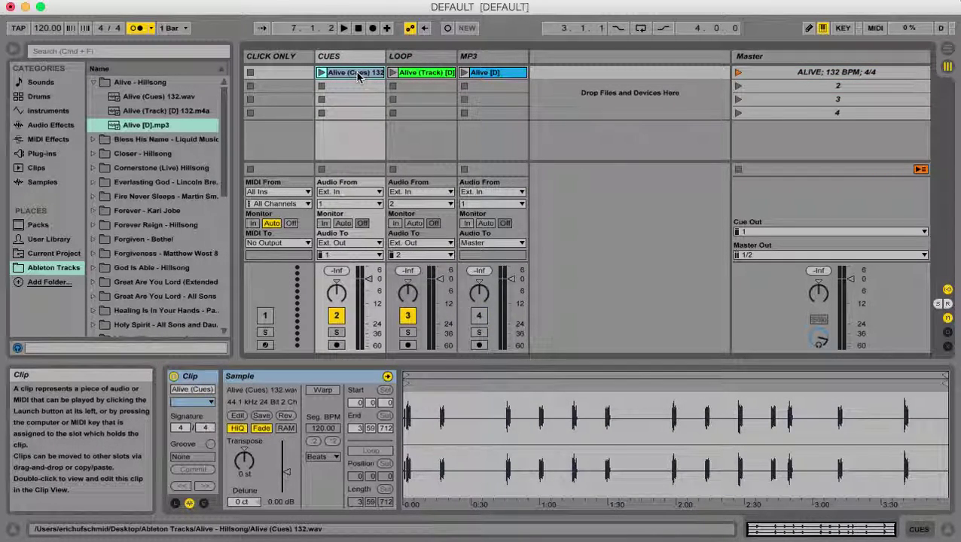
{"action": "left_click", "coordinate": [416, 74]}
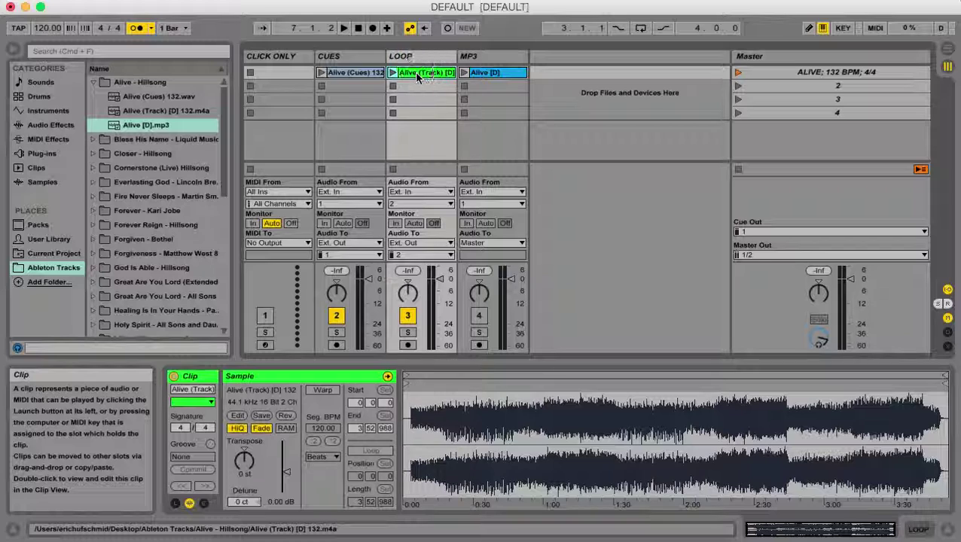
{"action": "left_click", "coordinate": [351, 74], "text": "shift"}
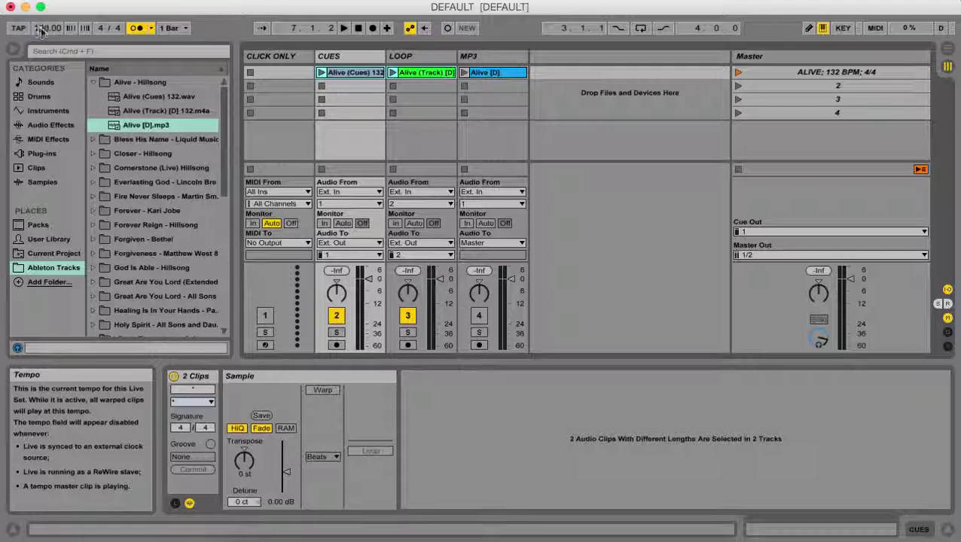
- Set the tempo to 132 BPM and turn on Warp for the Alive (Cues) and Alive (Track) clips
{"action": "left_click_drag", "start_coordinate": [45, 32], "coordinate": [45, 29]}
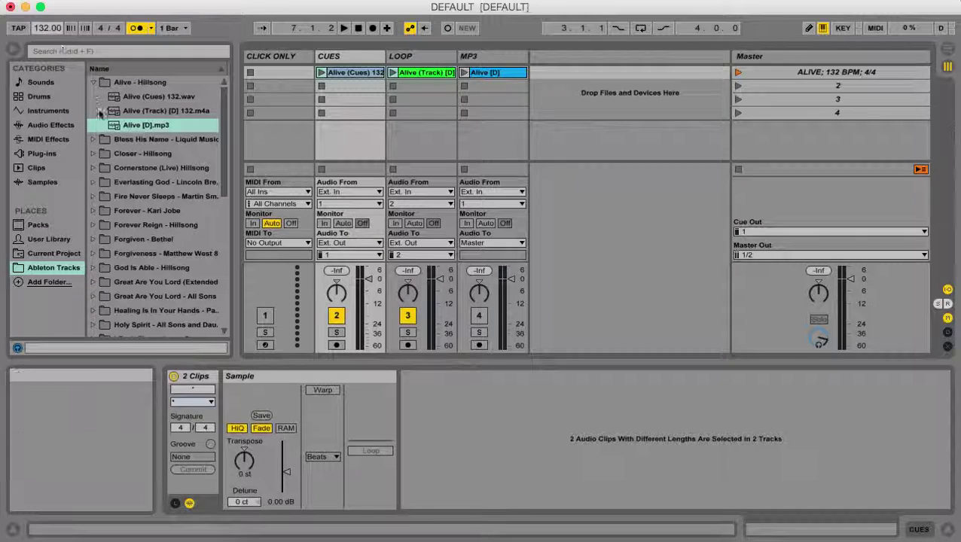
{"action": "left_click", "coordinate": [324, 391]}
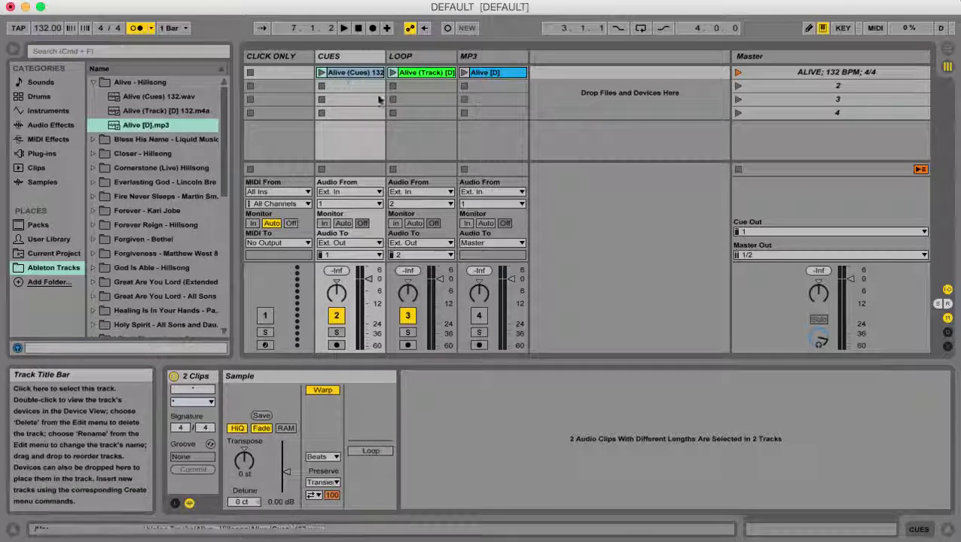
{"action": "left_click", "coordinate": [428, 83]}
{"action": "left_click", "coordinate": [427, 73]}
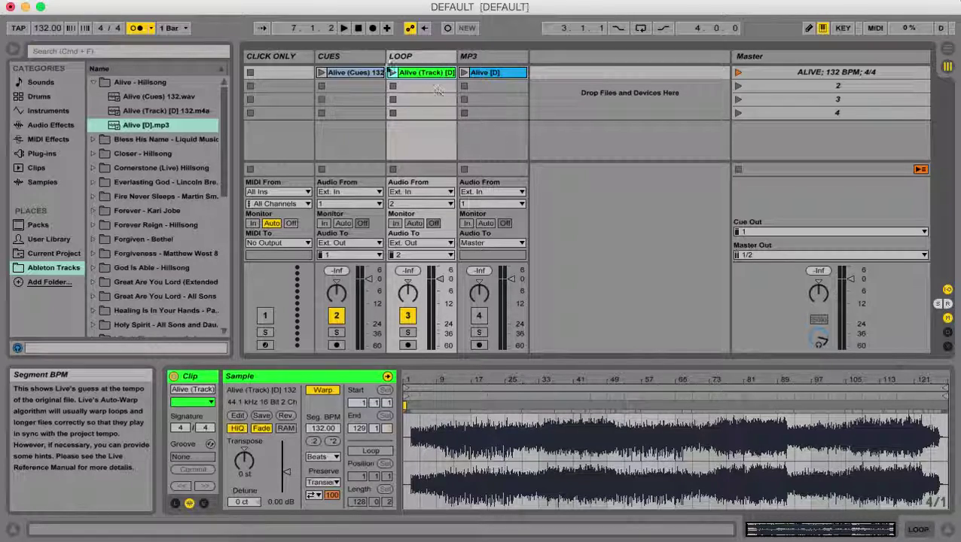
- Check the cues clip's 132 BPM warp and launch the 'ALIVE; 132 BPM; 4/4' scene
{"action": "left_click", "coordinate": [352, 74]}
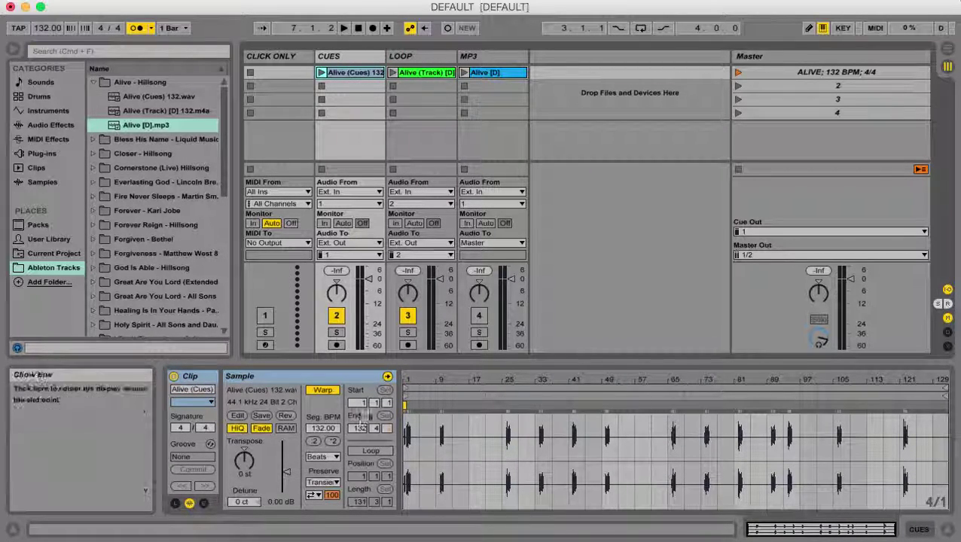
{"action": "left_click", "coordinate": [739, 72]}
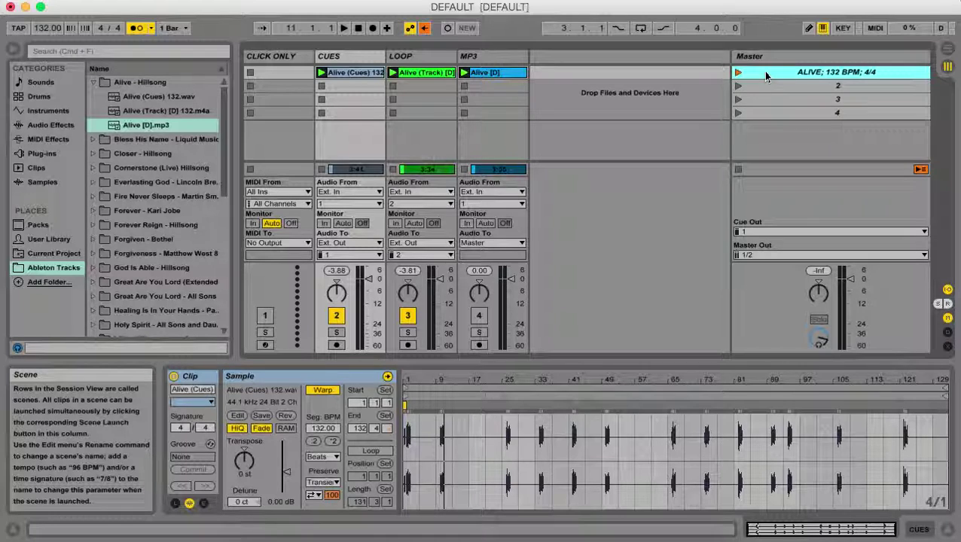
- Colour scene 1 red, then colour the Alive (Cues), Alive (Track) and Alive [D] clips red
{"action": "right_click", "coordinate": [768, 75]}
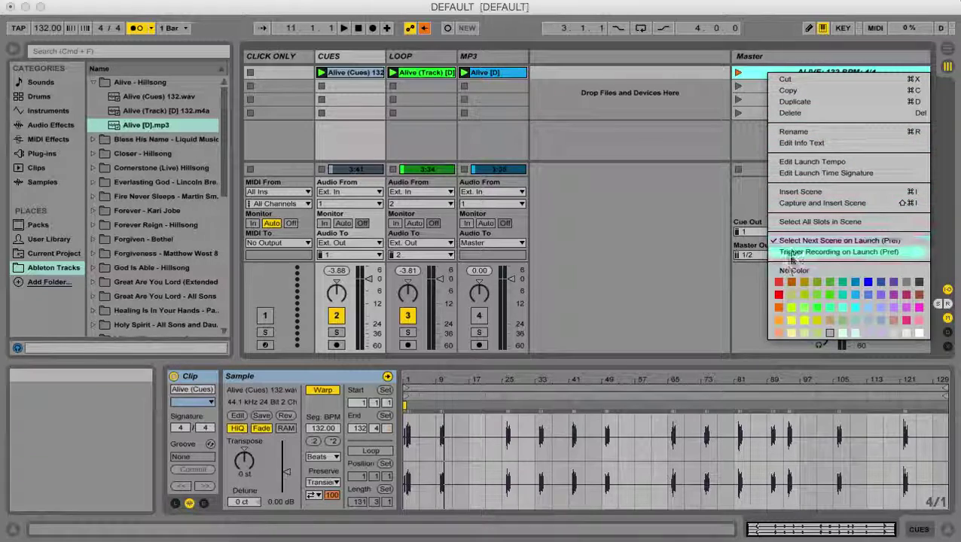
{"action": "left_click", "coordinate": [779, 284]}
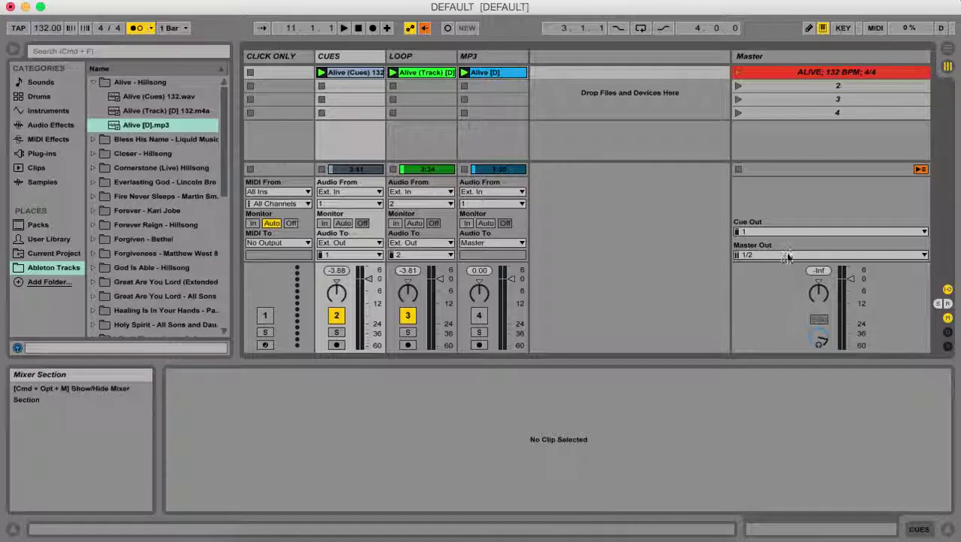
{"action": "left_click", "coordinate": [502, 72]}
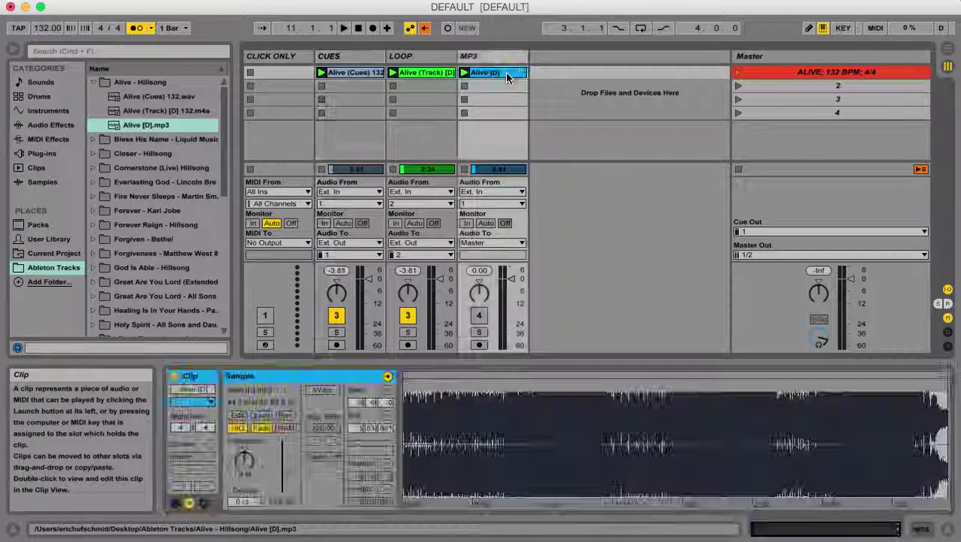
{"action": "left_click", "coordinate": [360, 73], "text": "shift"}
{"action": "right_click", "coordinate": [360, 74]}
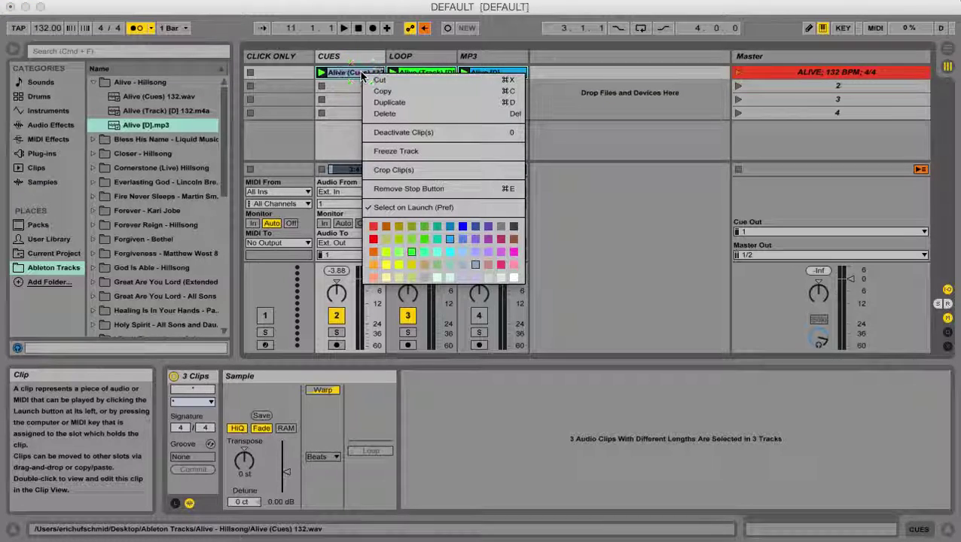
{"action": "left_click", "coordinate": [373, 226]}
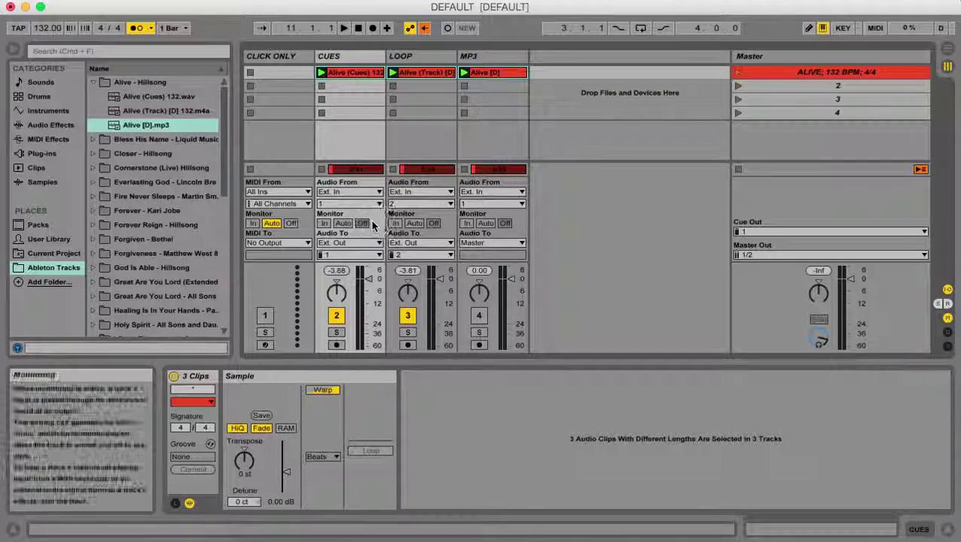
{"action": "left_click", "coordinate": [802, 87]}
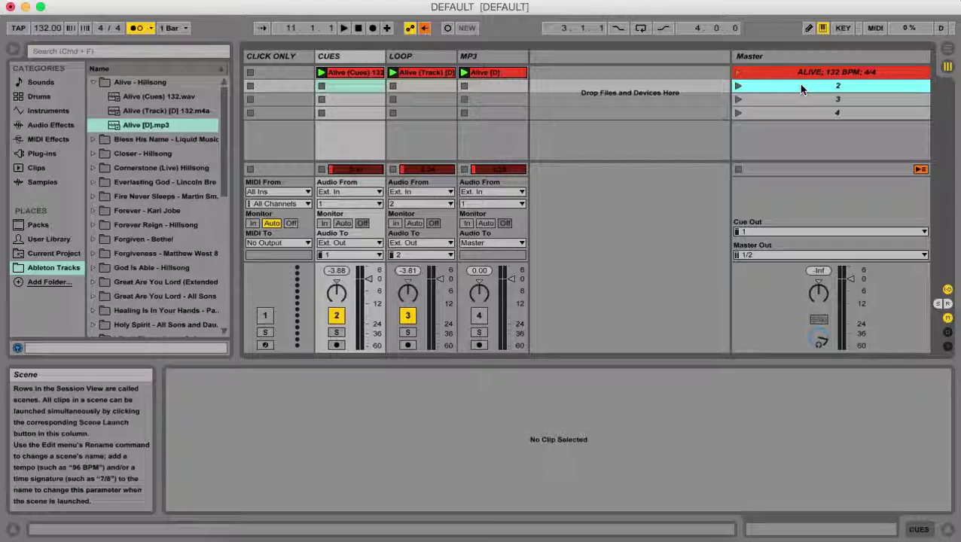